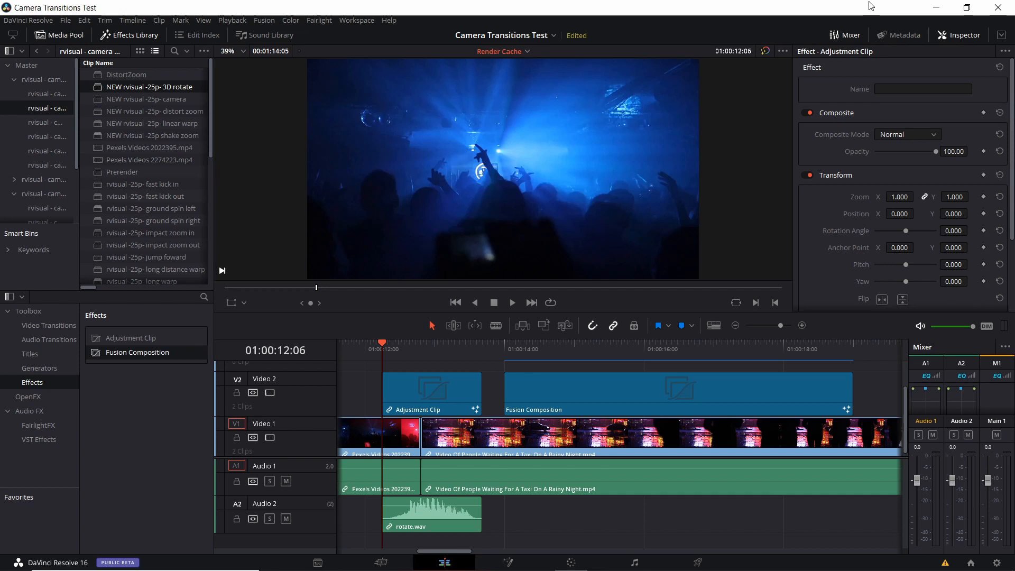
Scrub the playhead through the Adjustment Clip transition to preview its frames, stopping at 01:00:13:00.
scroll(682, 439, right, 2)
scroll(682, 440, right, 1)
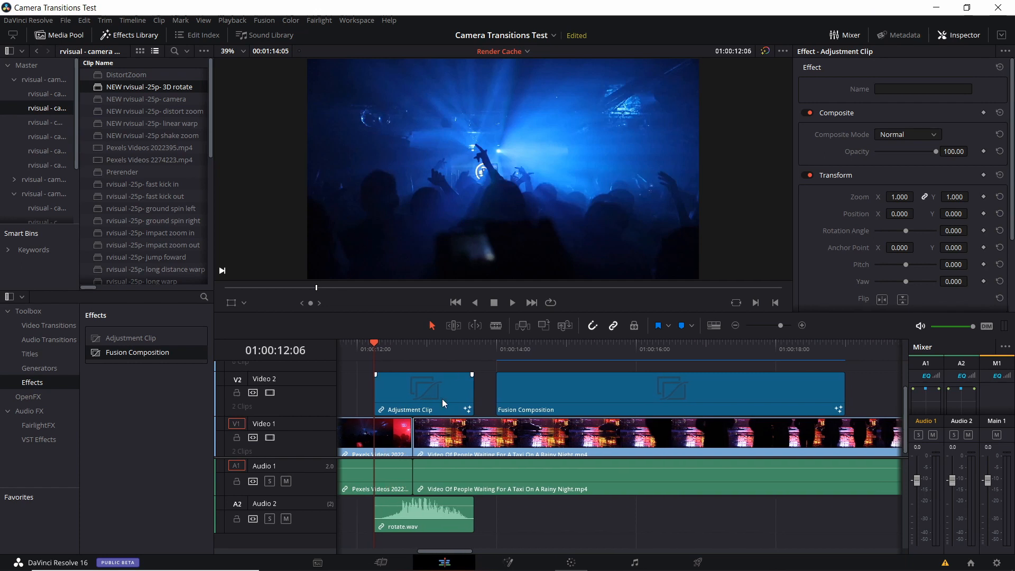
click(521, 394)
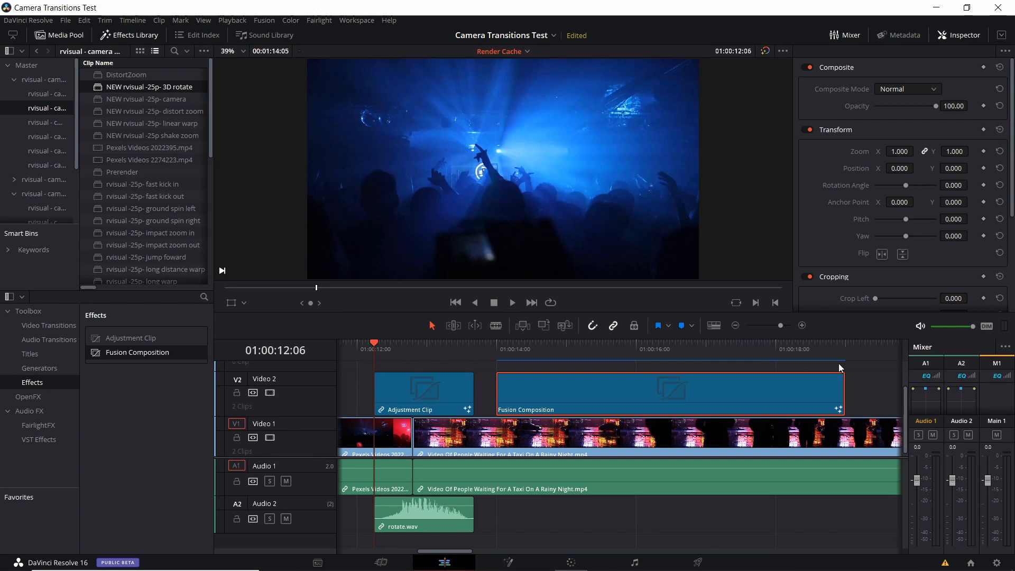
drag(405, 353, 399, 352)
mouse_move(399, 380)
click(427, 348)
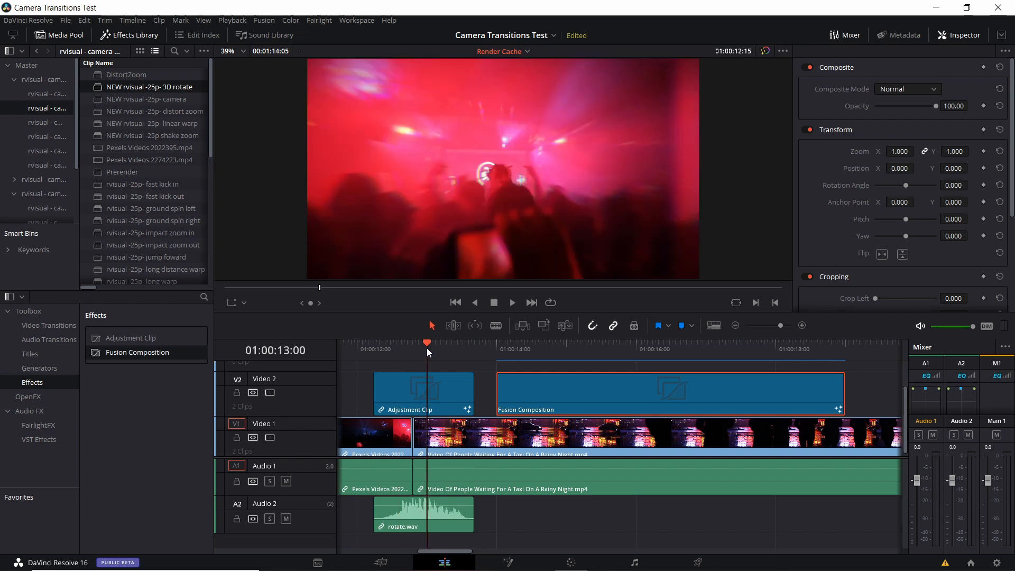
Set Render Cache Fusion Output to On for the Fusion Composition clip on Video 2.
scroll(472, 363, left, 2)
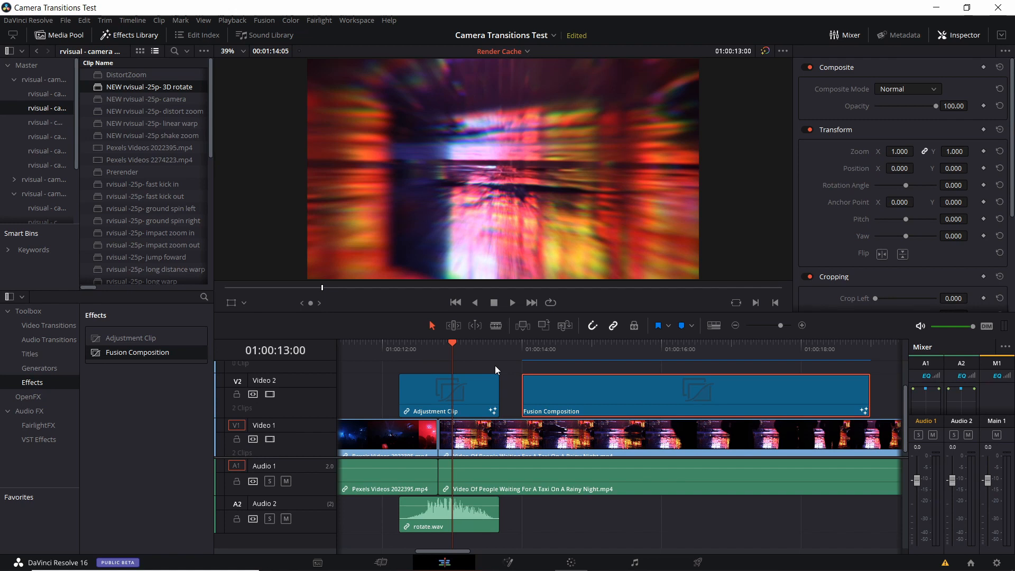
drag(499, 373, 519, 368)
drag(578, 388, 550, 389)
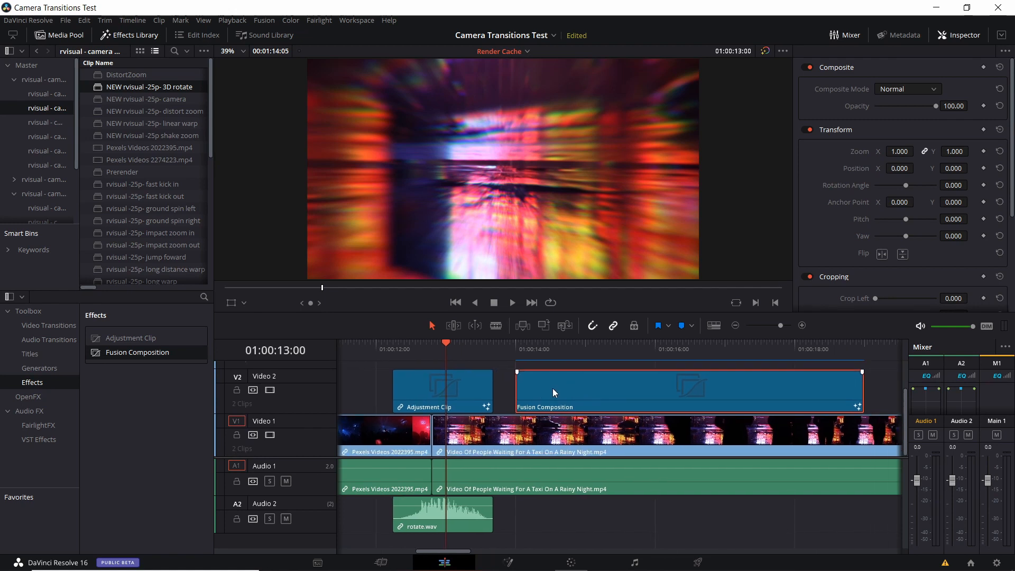
right_click(567, 389)
mouse_move(600, 370)
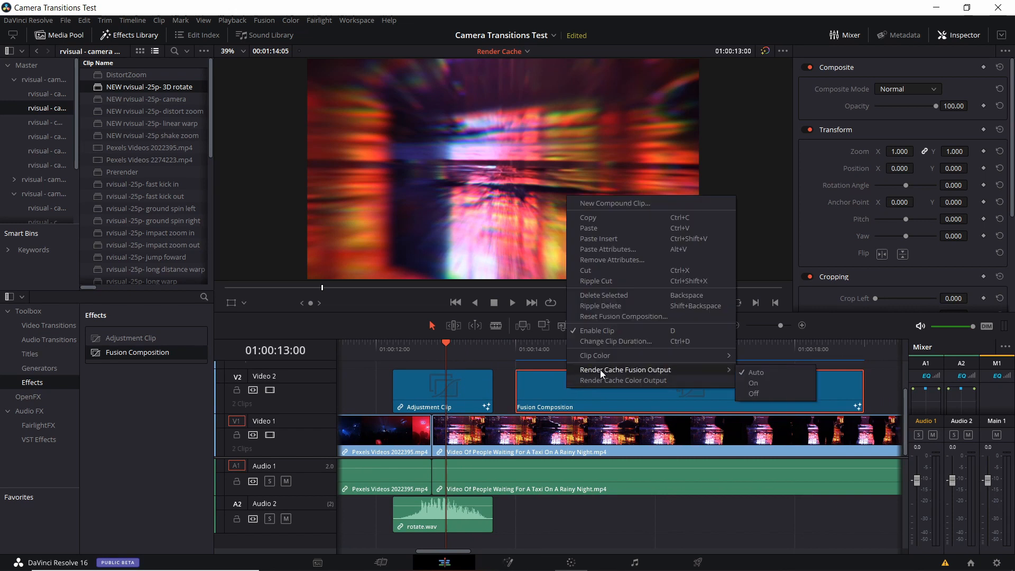
click(762, 383)
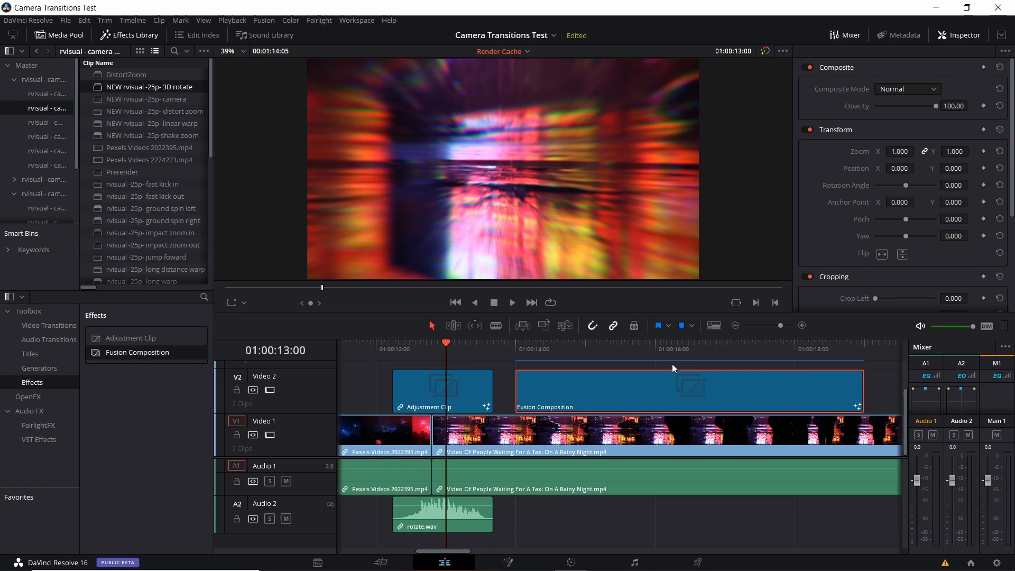
Check whether the Adjustment Clip on Video 2 offers any render cache options, leaving its settings alone.
click(449, 381)
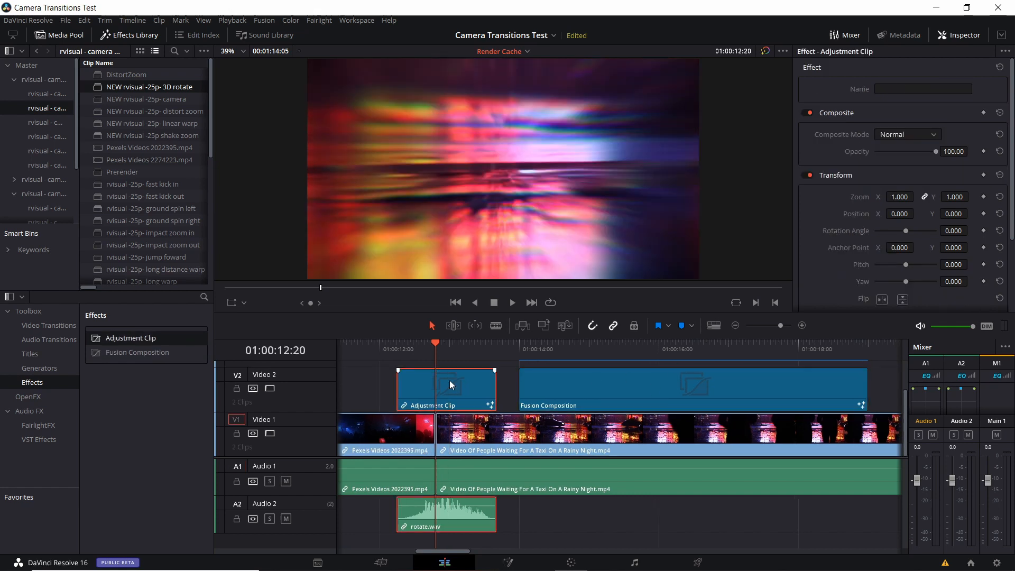
right_click(456, 387)
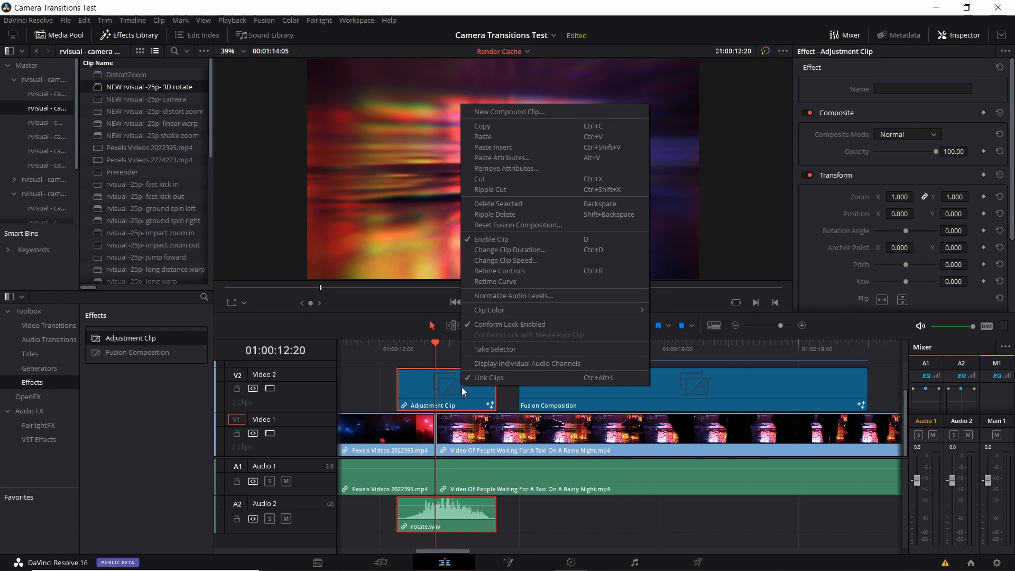
click(428, 394)
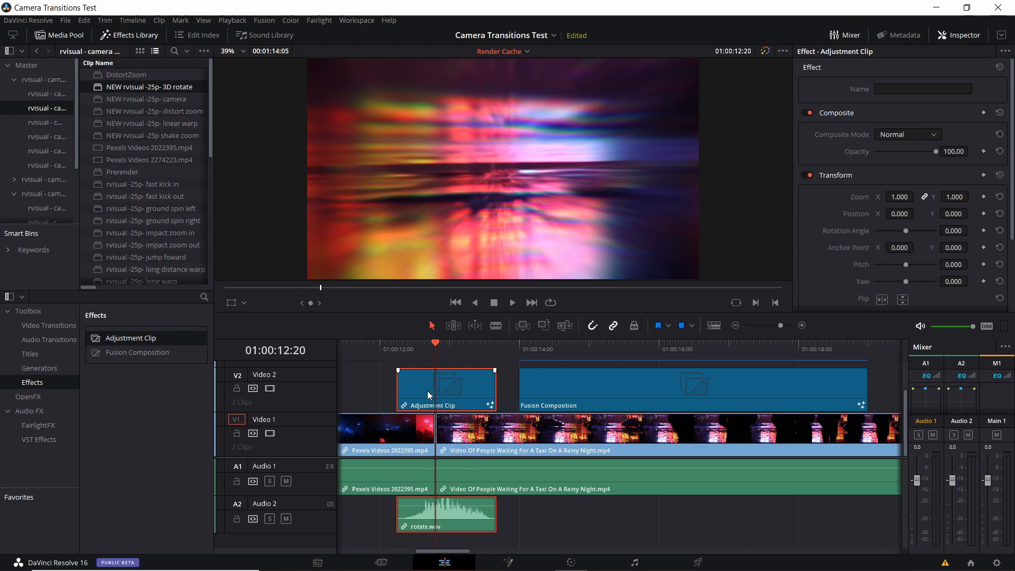
Cut the two clips on Video 1 in line with the start and end of the Adjustment Clip.
scroll(541, 392, left, 1)
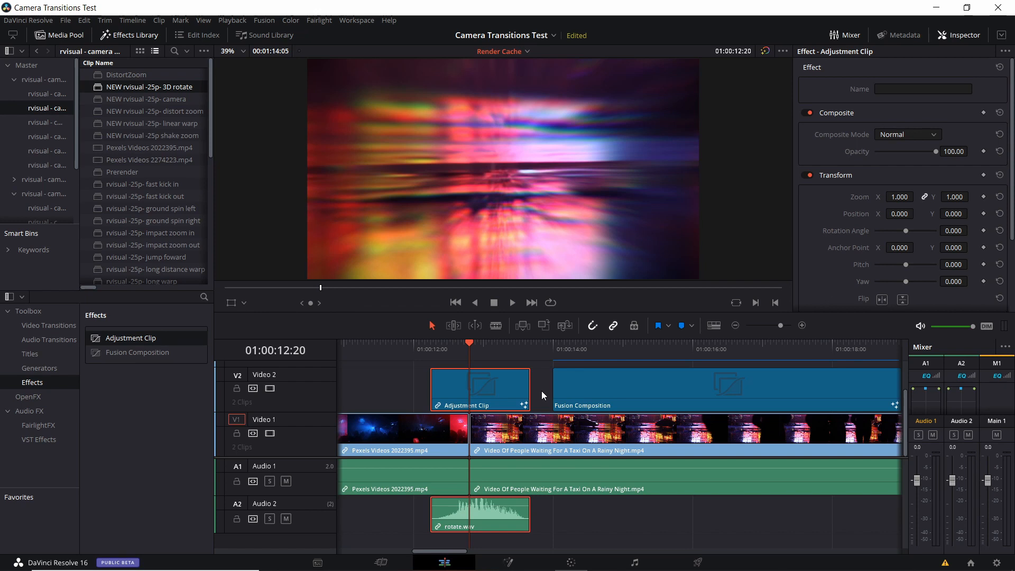
key(b)
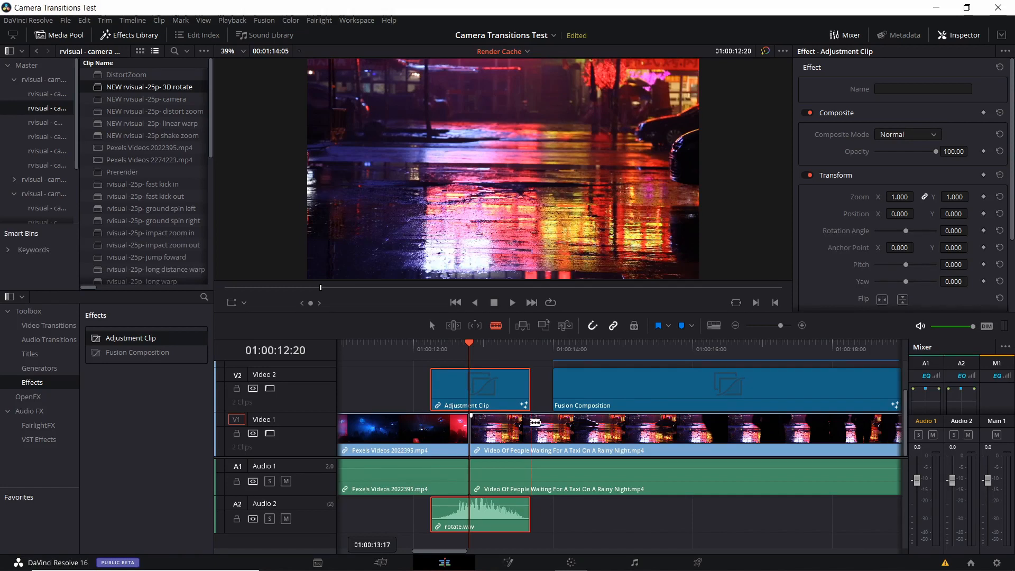
click(530, 423)
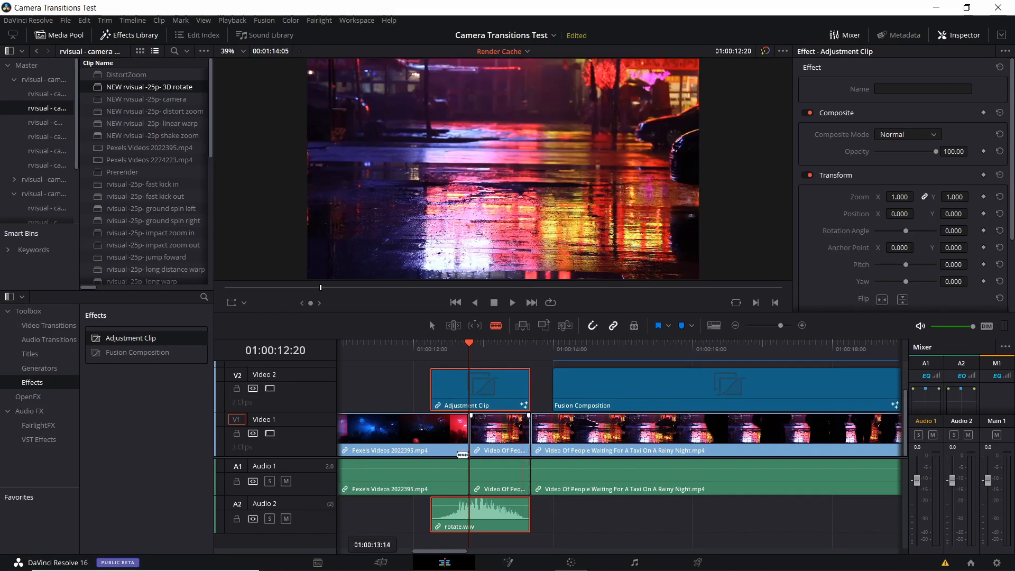
click(429, 432)
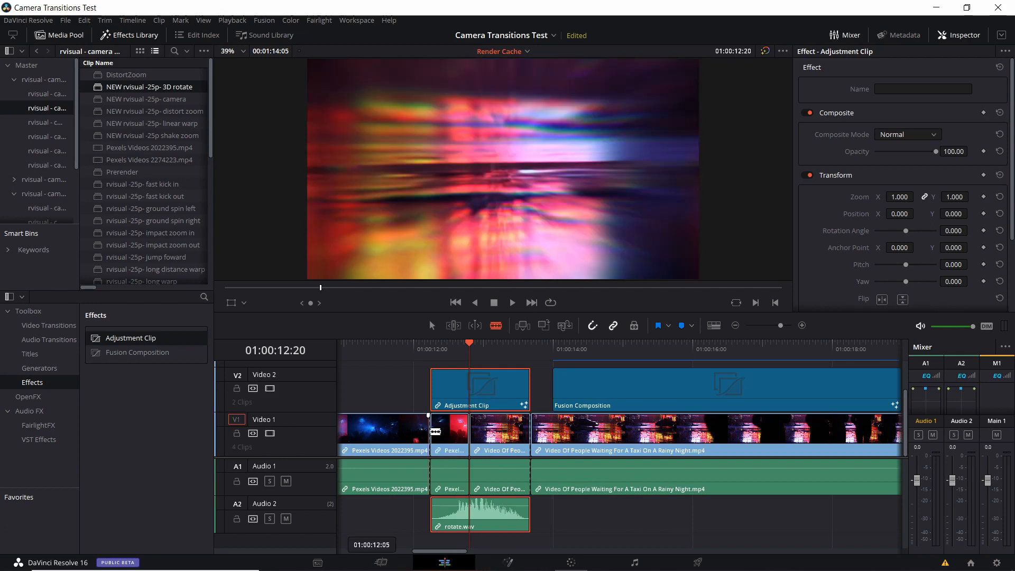
key(a)
Combine the Adjustment Clip, its rotate.wav audio and the two cut segments beneath it into a compound clip named "Transition".
click(422, 403)
click(451, 394)
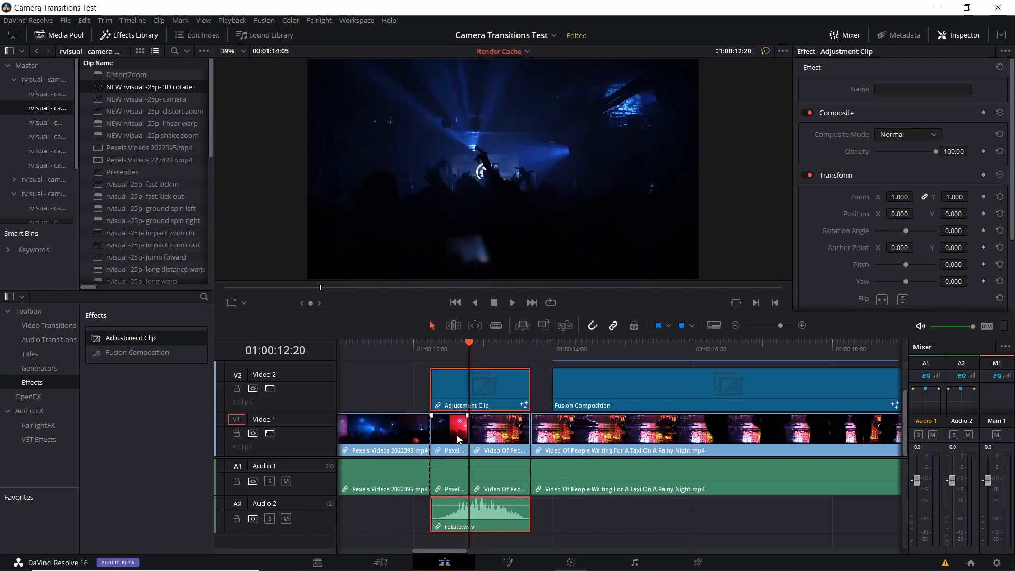
ctrl+click(481, 440)
right_click(490, 436)
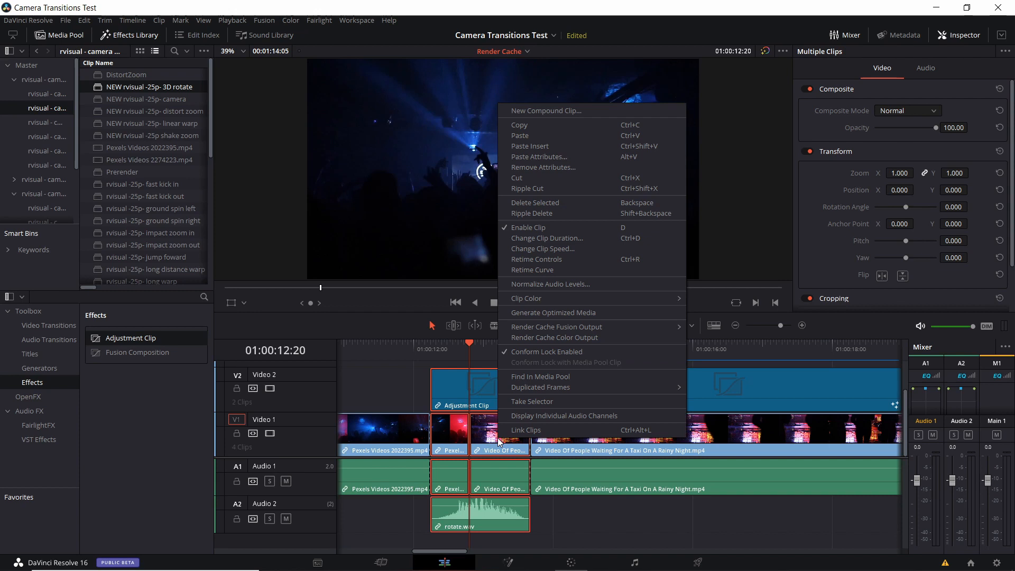
click(610, 112)
key(ctrl+a)
text(Transition)
key(Return)
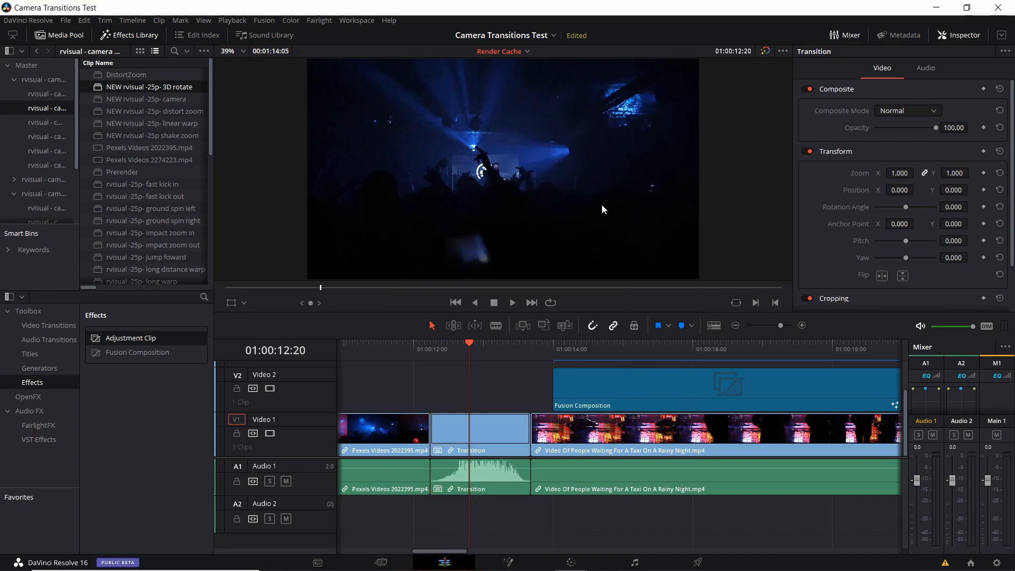
Set Render Cache Fusion Output to On for the Transition compound clip.
right_click(511, 434)
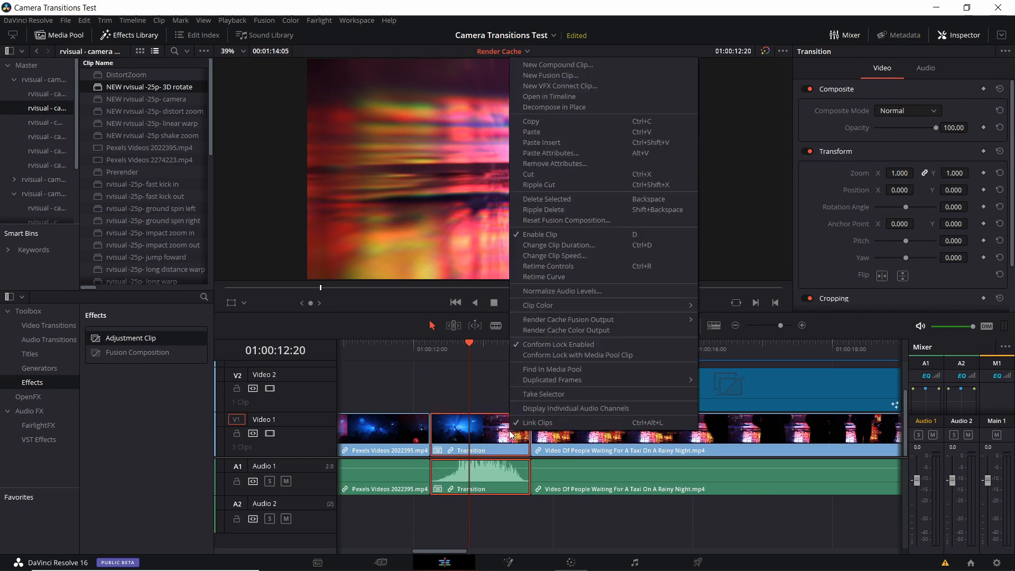
mouse_move(594, 322)
mouse_move(691, 320)
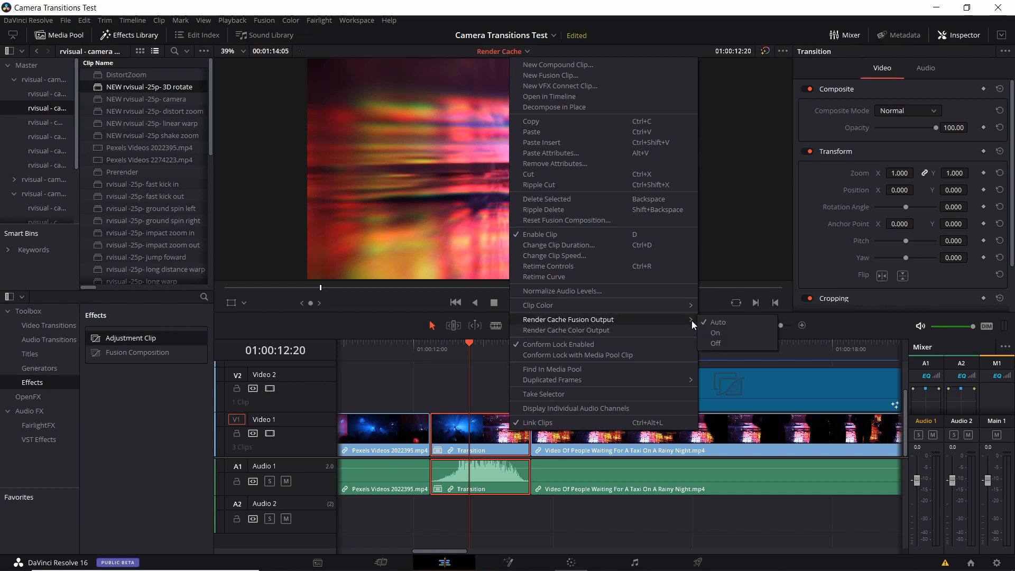
click(725, 333)
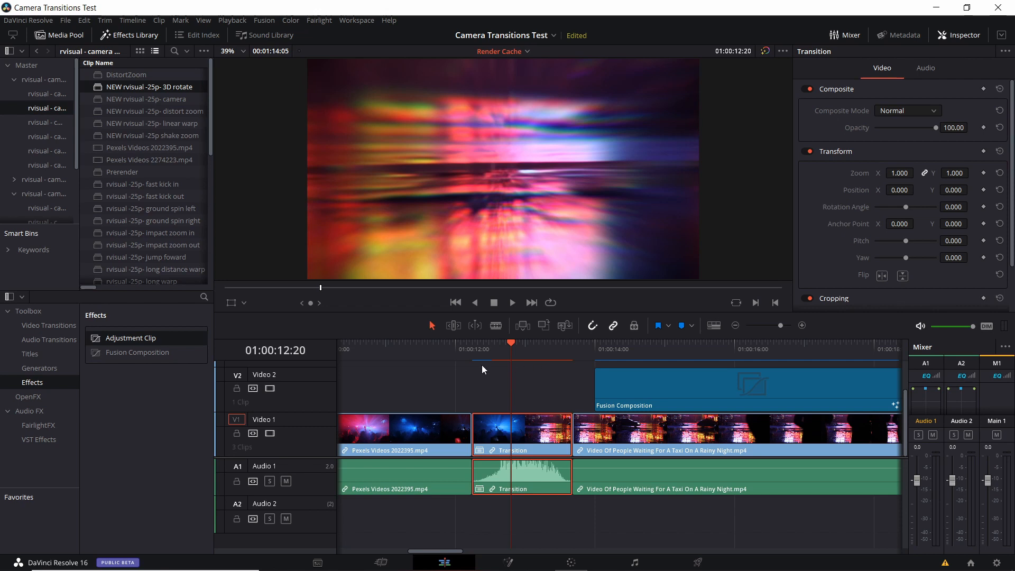
Set the playback Render Cache mode to User.
click(239, 20)
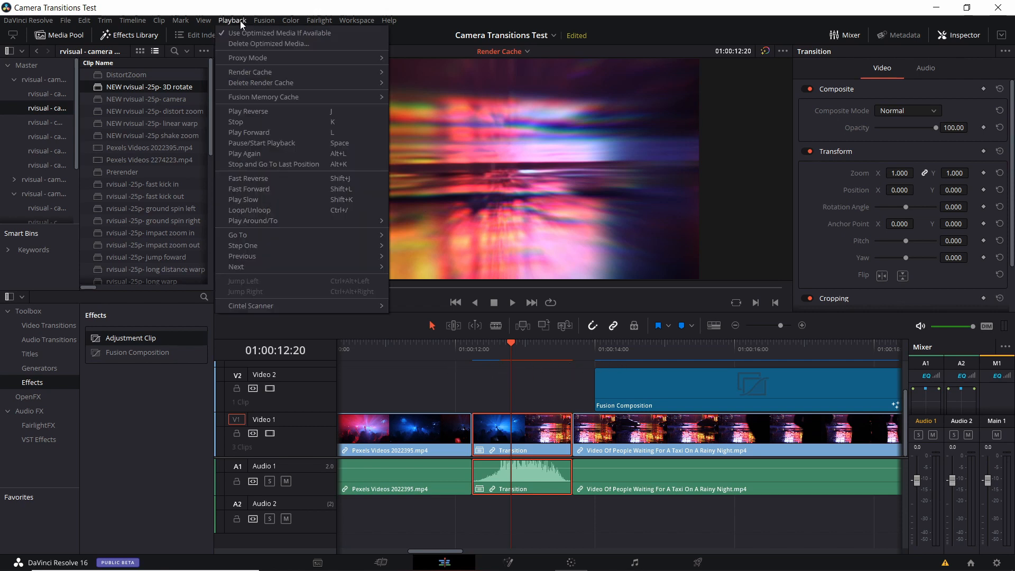
mouse_move(268, 73)
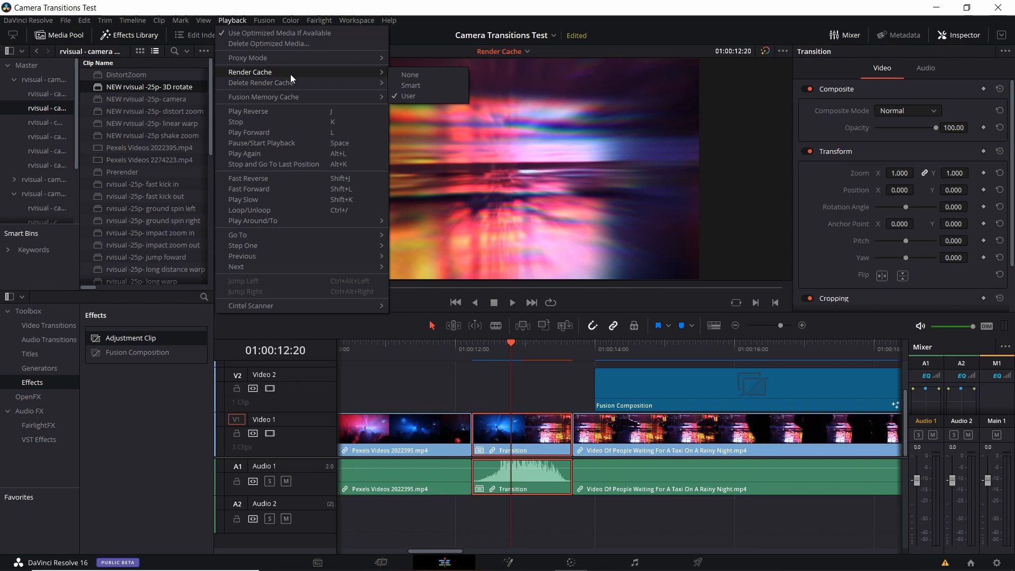
click(424, 97)
Review the Optimized Media and Render Cache options in the project's master settings, leaving without saving changes.
click(65, 20)
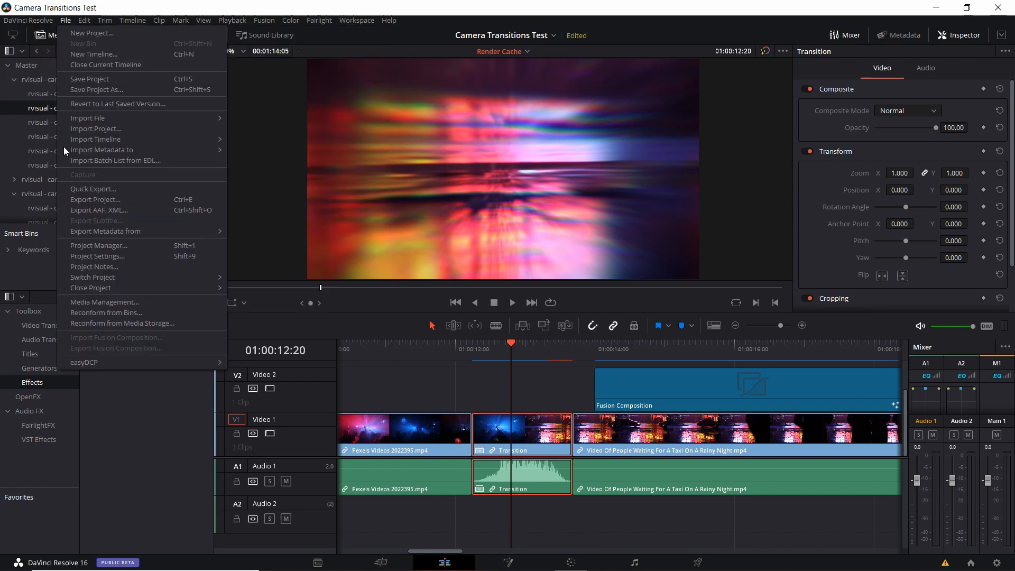
click(84, 256)
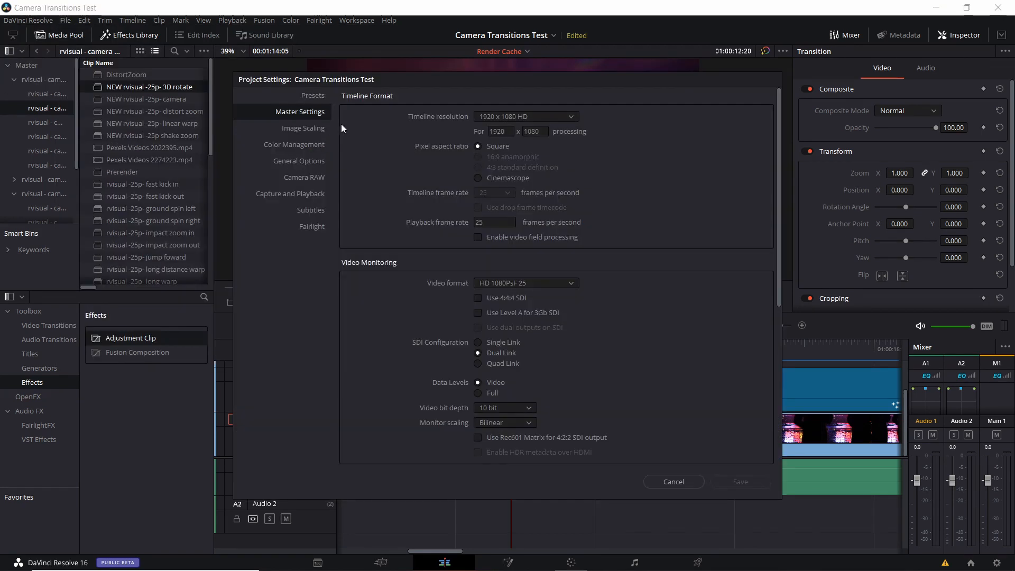
scroll(405, 262, down, 5)
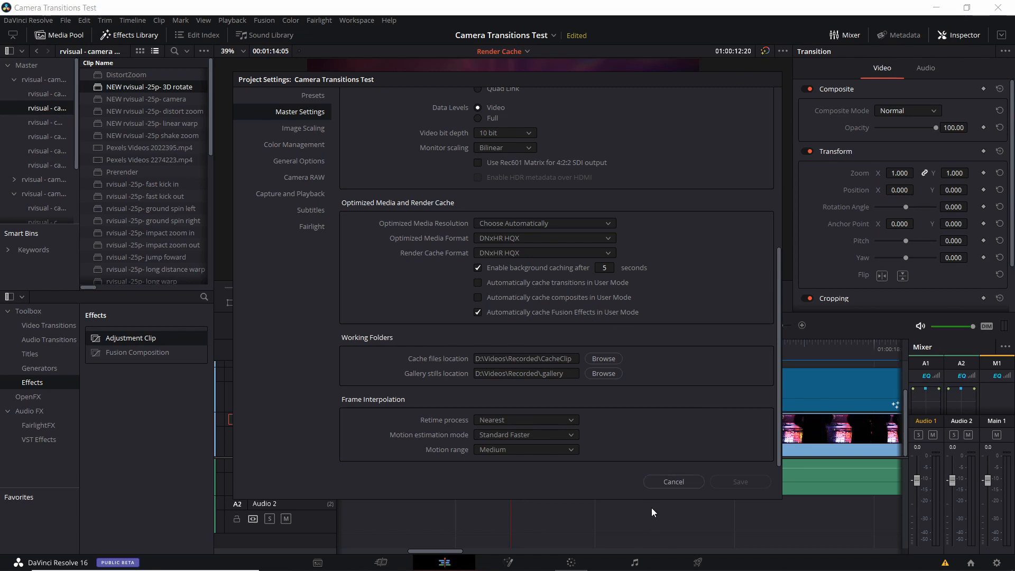
click(677, 481)
Review the playback options for Render Cache and Fusion Memory Cache without changing them.
click(232, 20)
mouse_move(317, 72)
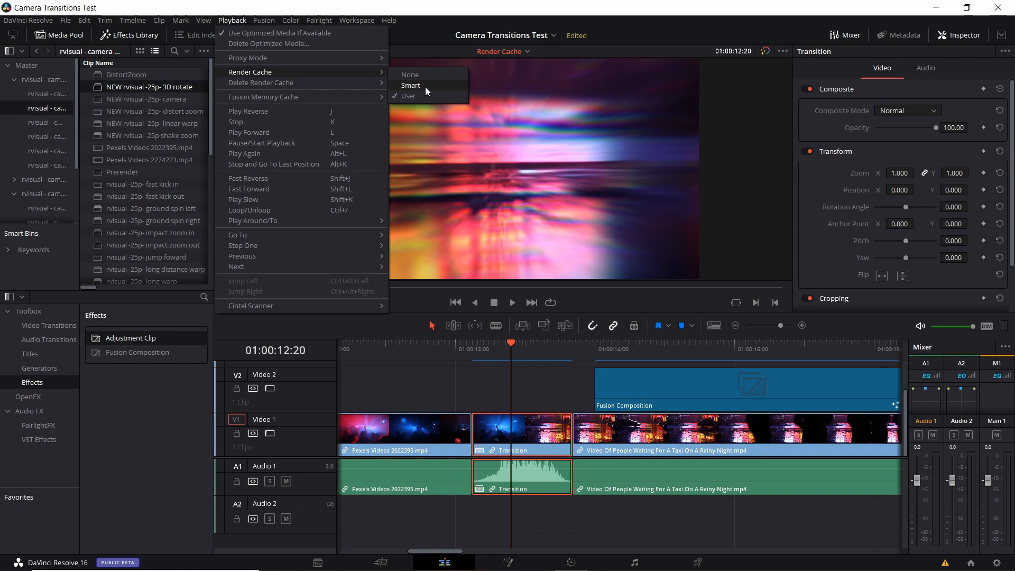
click(425, 87)
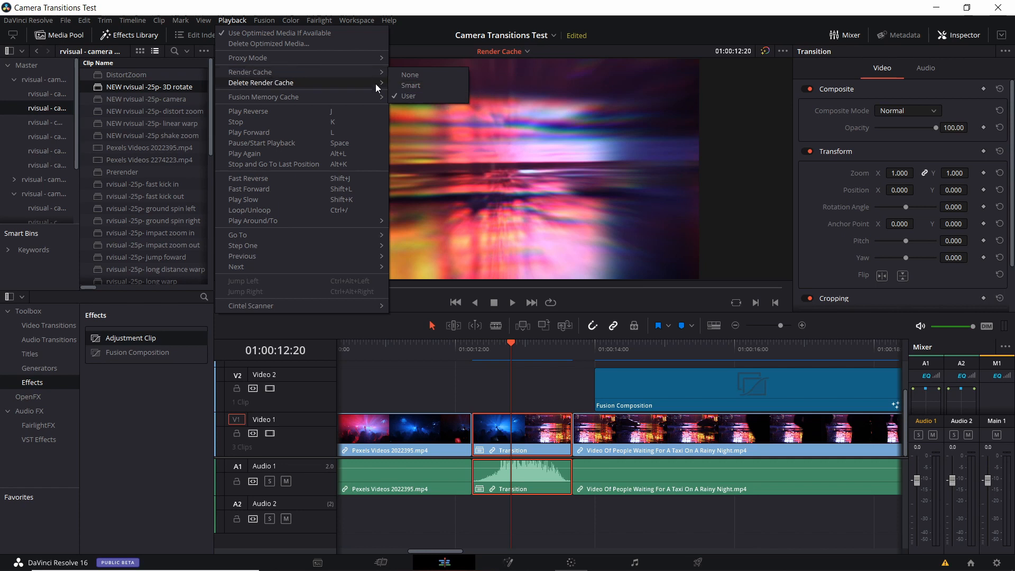
mouse_move(369, 97)
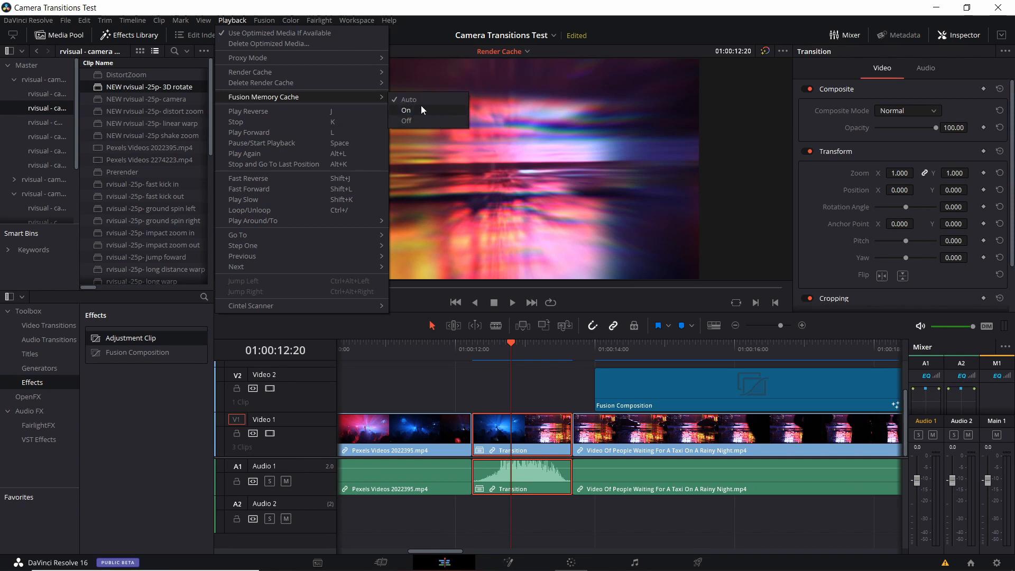
click(547, 375)
Play the timeline from the start of the Transition compound clip to check its cached playback.
scroll(520, 380, right, 2)
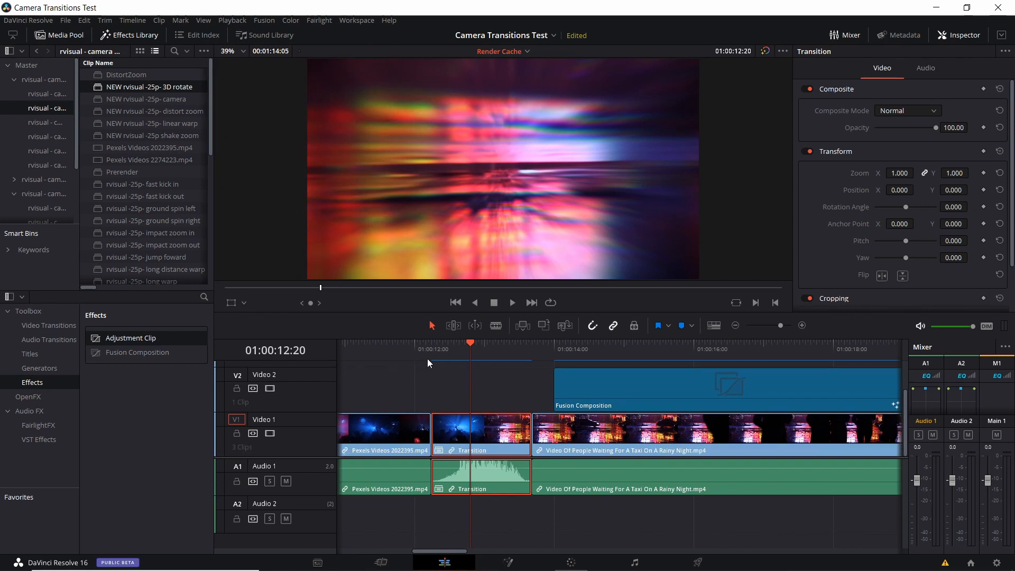
key(Up)
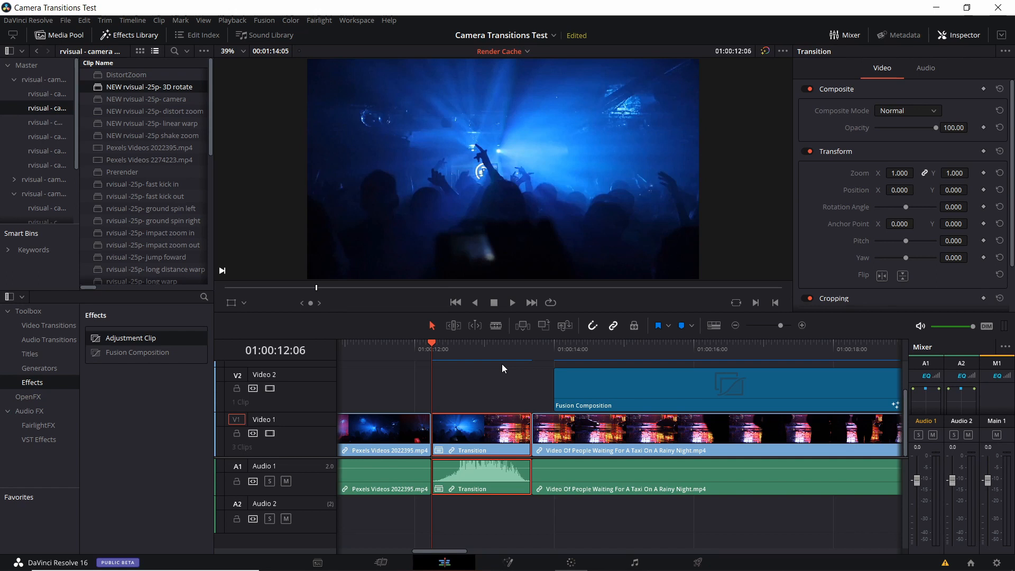
key(space)
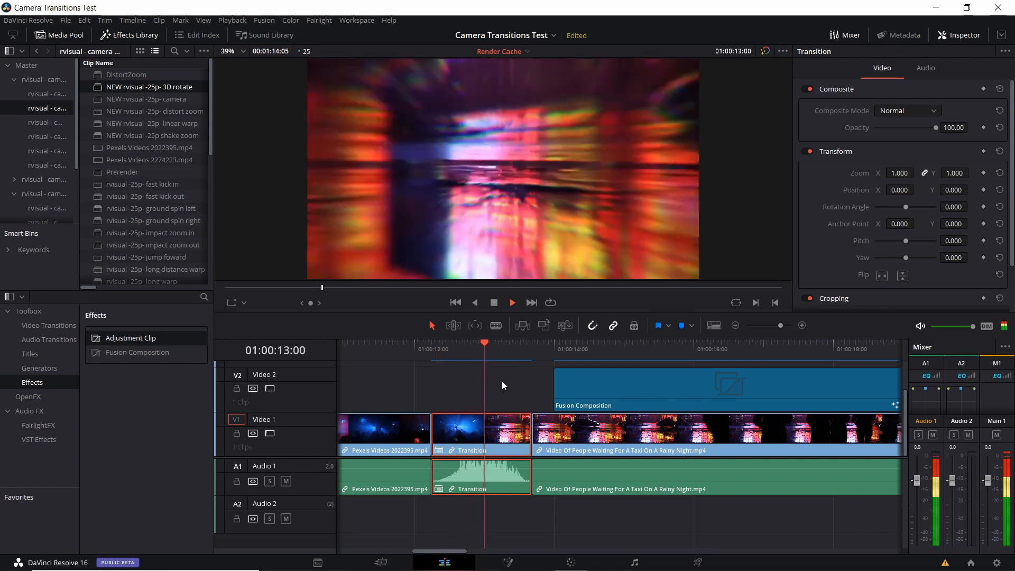
key(space)
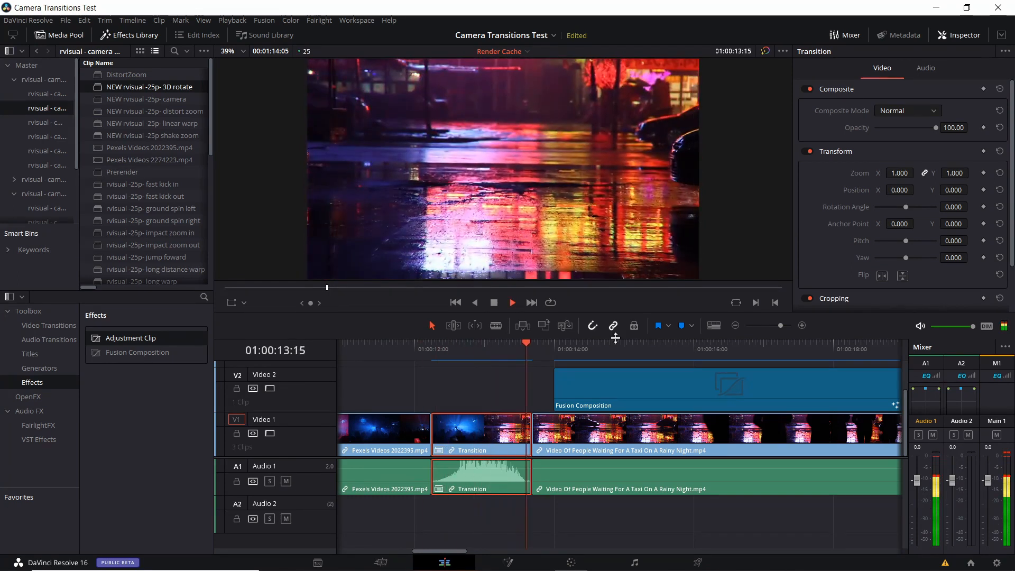
key(space)
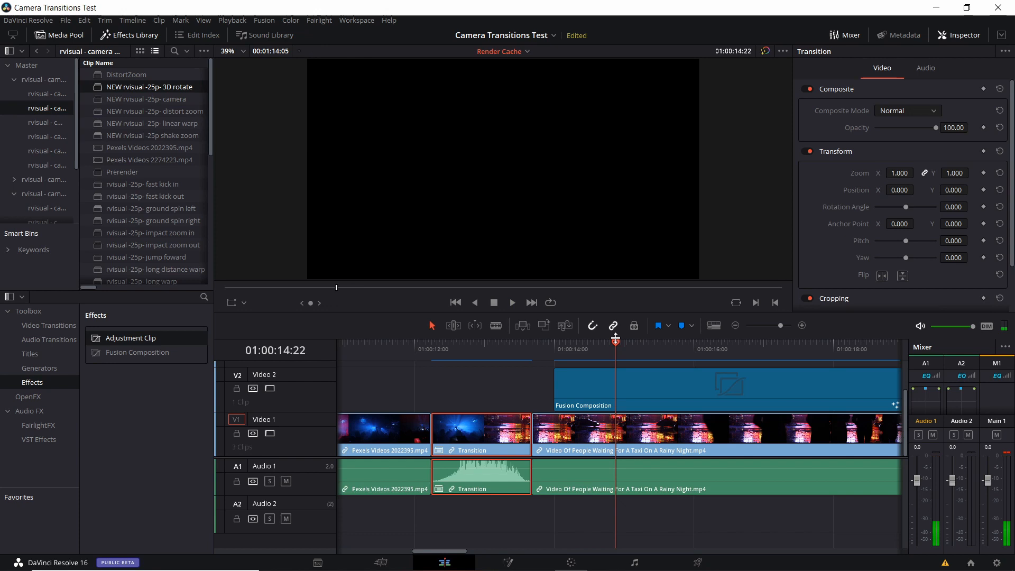